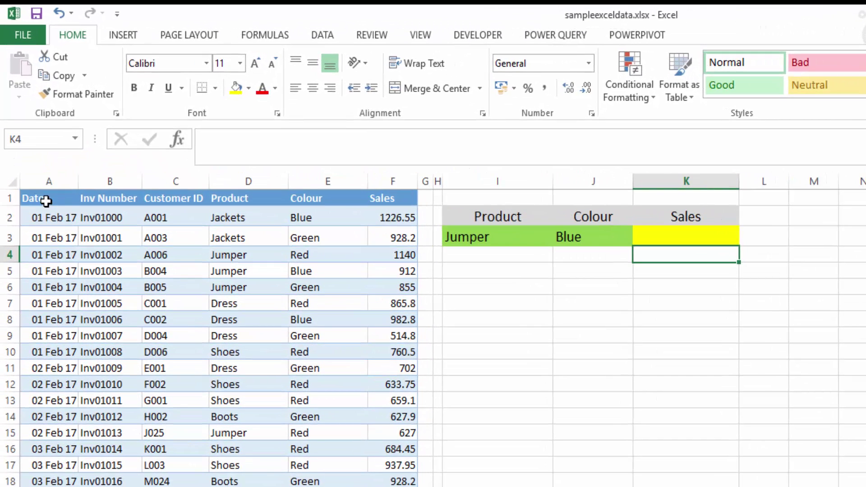
- Review the sales table headers Date, Inv Number, Customer ID, Product, Colour and Sales
left_click(47, 201)
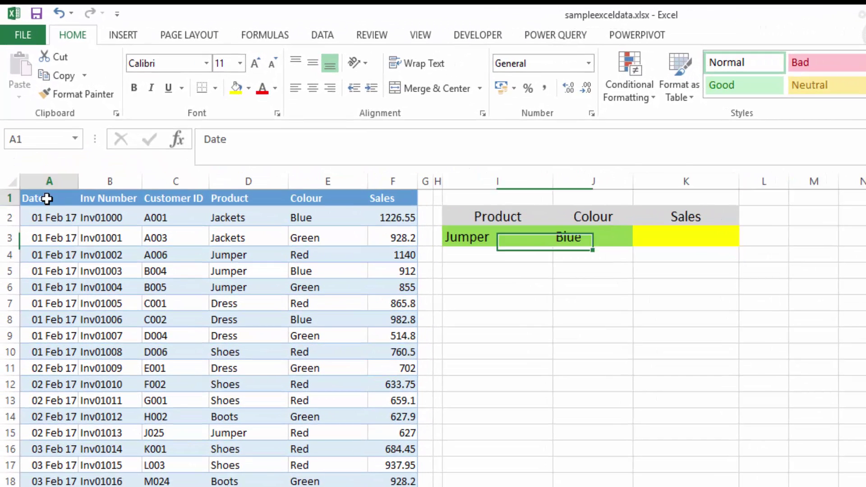
left_click(108, 198)
left_click(180, 204)
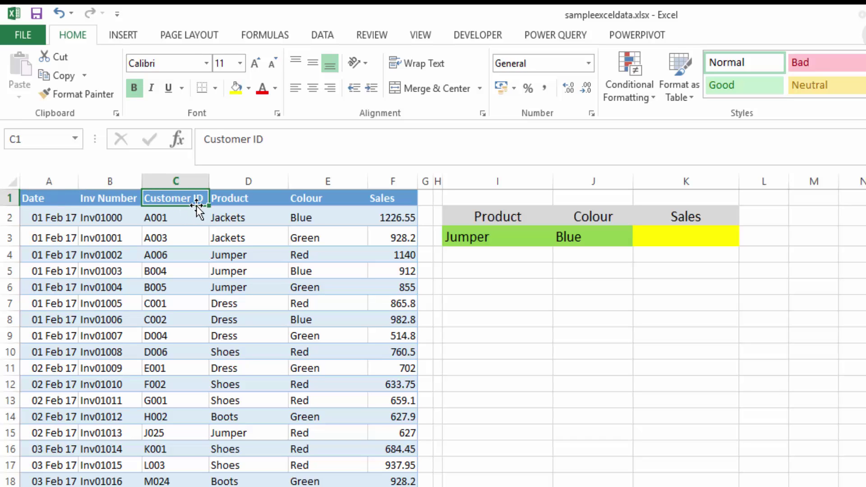
left_click(238, 196)
left_click(313, 197)
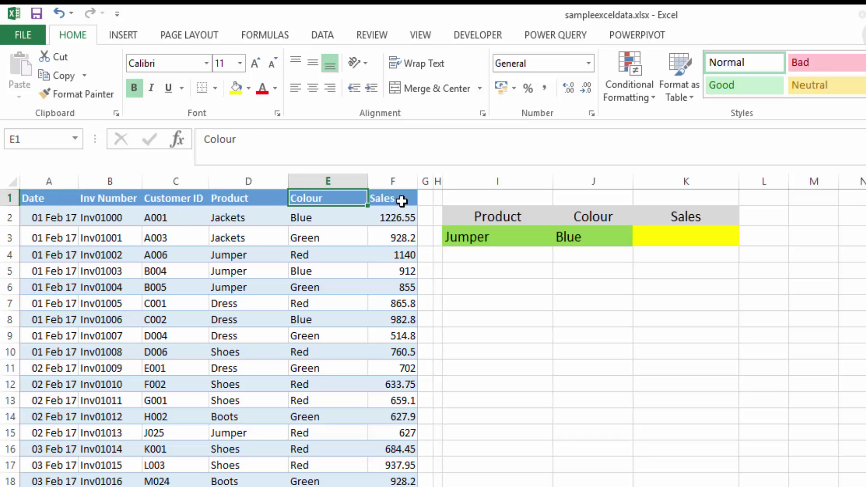
left_click(400, 200)
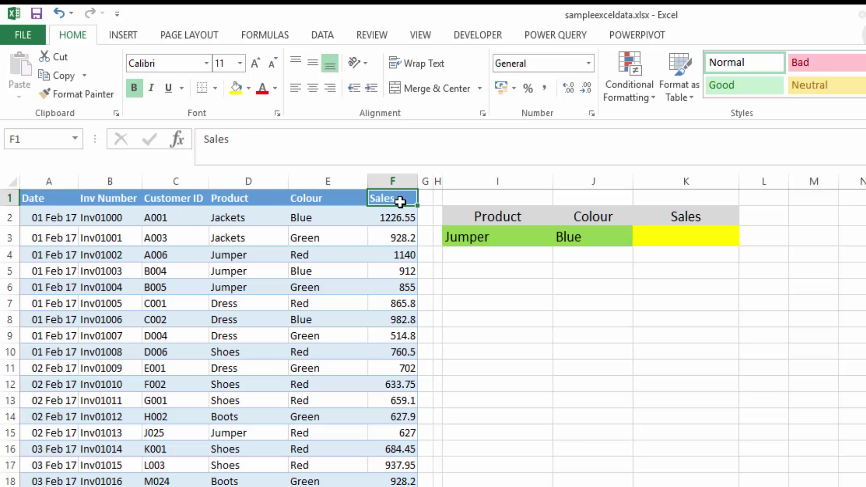
- Check the Product and Colour selector cells in I2:J3, then select K3 for the total
left_click(494, 217)
left_click(492, 234)
left_click(611, 218)
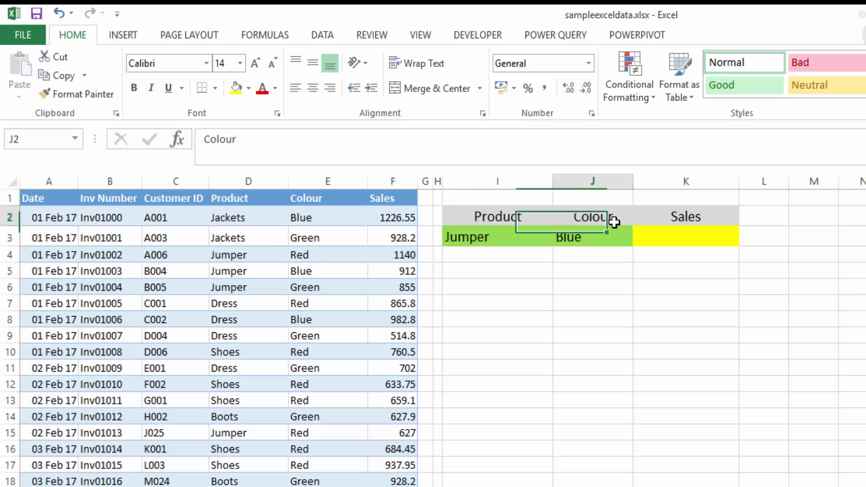
left_click(685, 230)
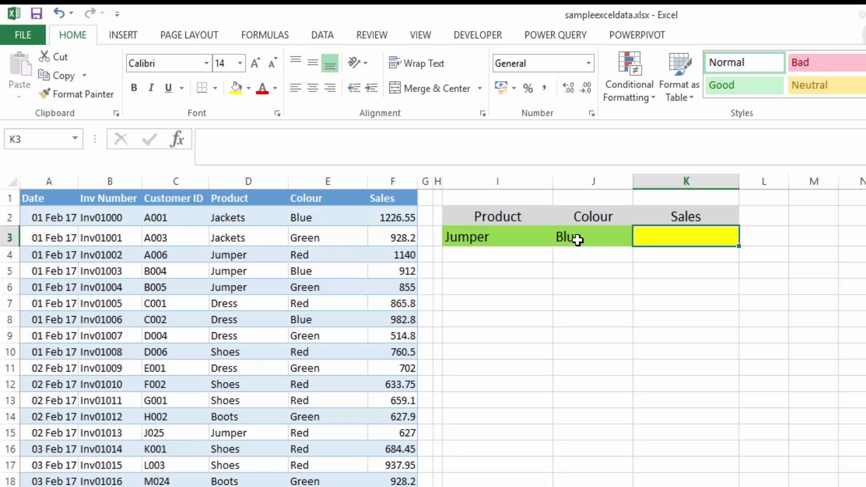
- Begin K3's formula with the SUMIFS function, picked from the =sum autocomplete suggestions
type("=")
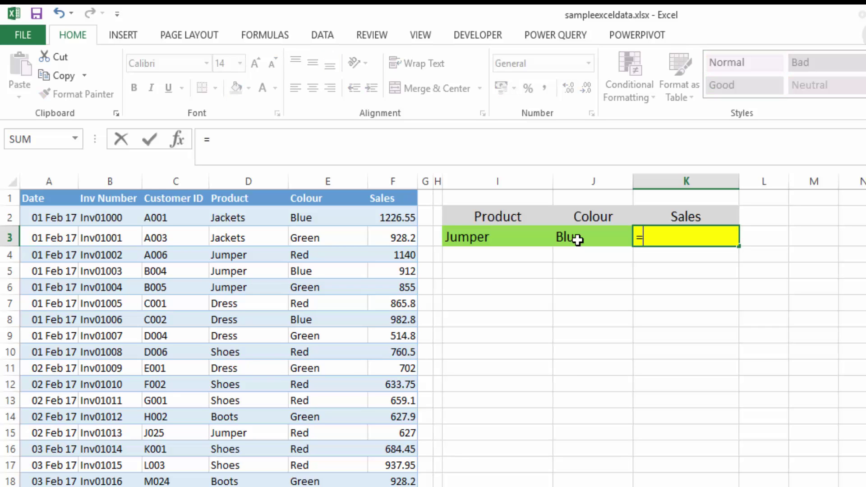
type("sum")
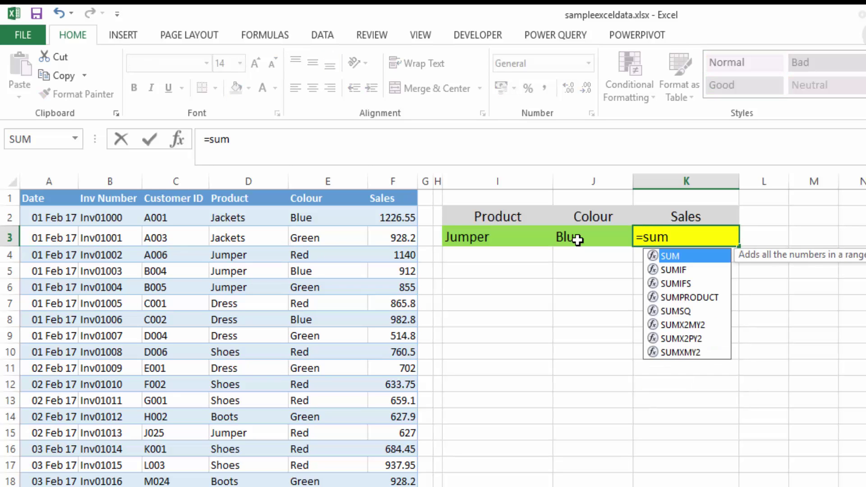
key("Down")
key("Down")
key("Tab")
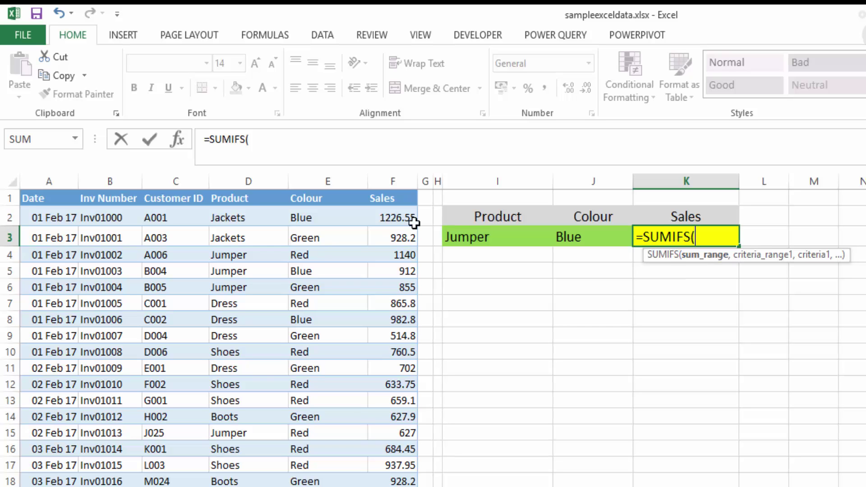
- Use the Sales column F2:F300 as the SUMIFS sum range, followed by a comma
left_click(392, 218)
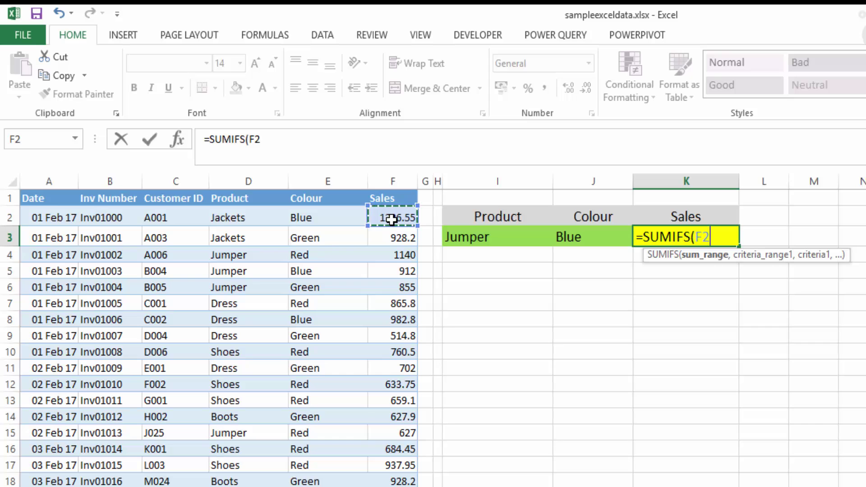
key("ctrl+shift+Down")
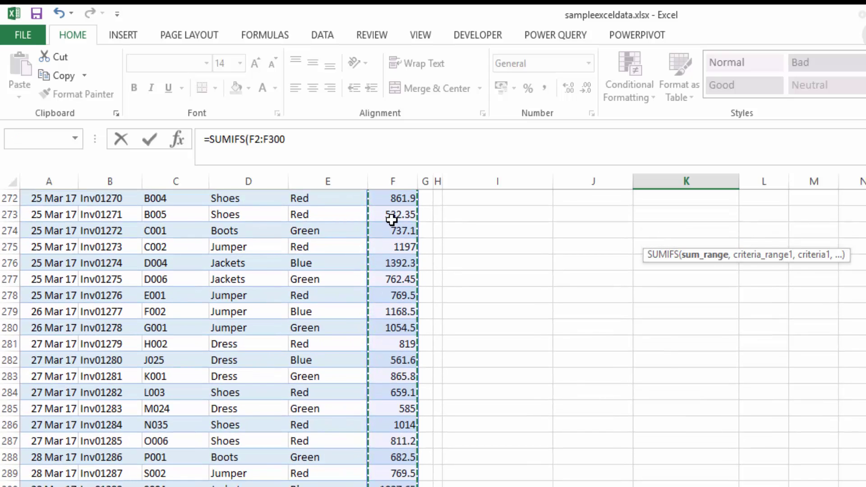
type(",")
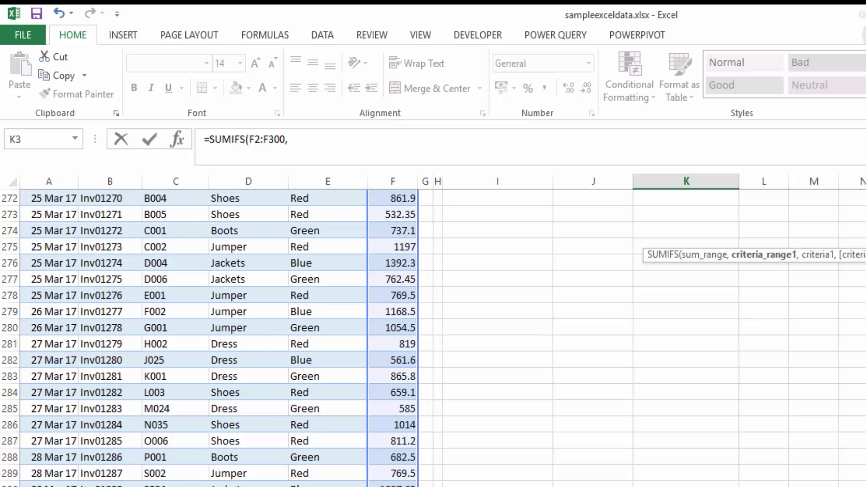
key("ctrl+BackSpace")
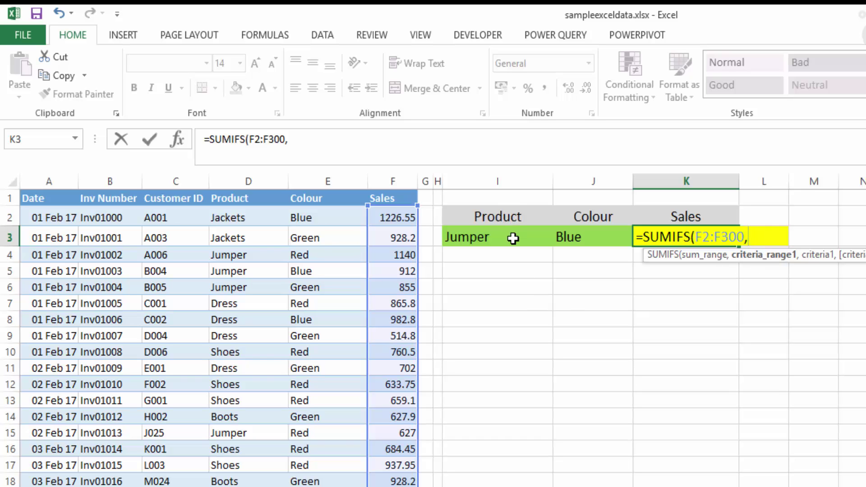
- Add the Product column D2:D300 as the first criteria range, with I3 as its criterion
left_click(230, 219)
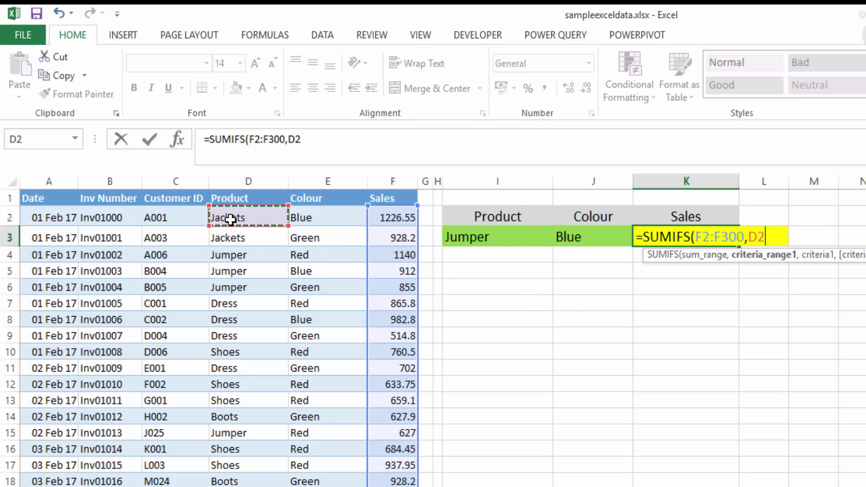
key("ctrl+shift+Down")
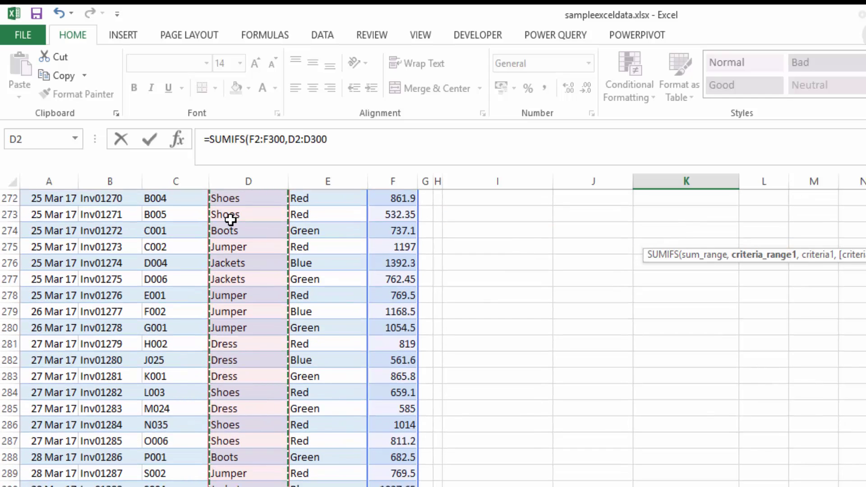
scroll(230, 219, "up", 20)
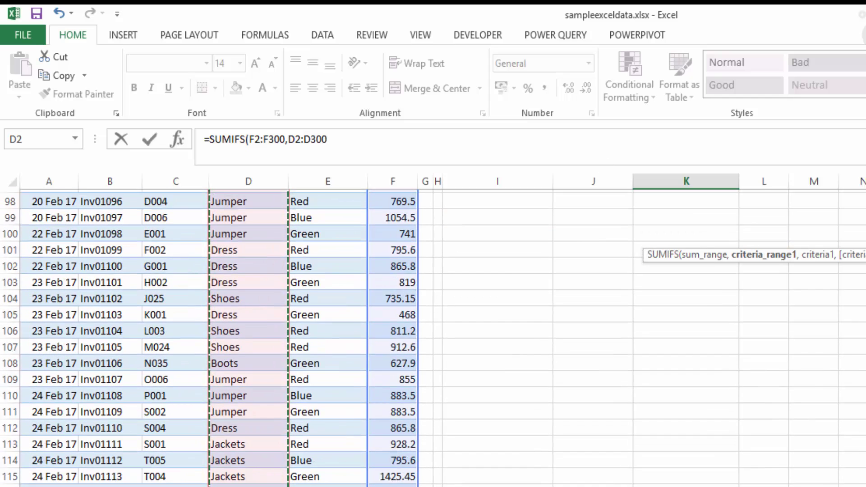
scroll(231, 219, "up", 3)
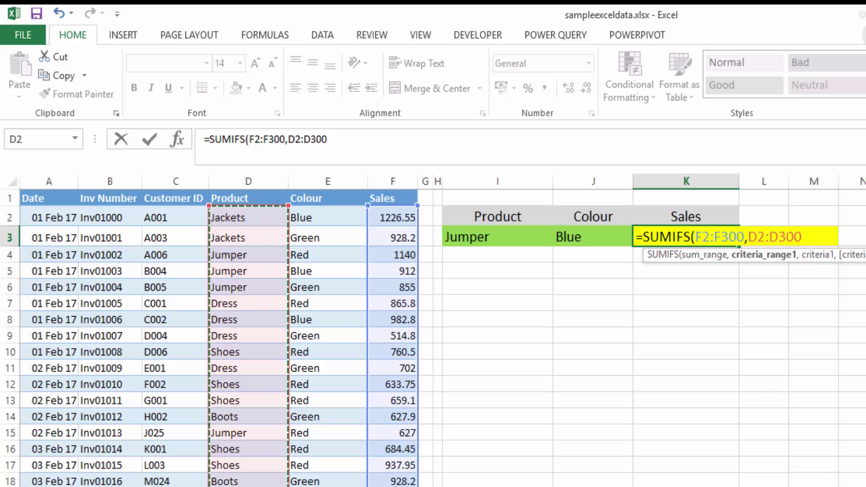
type(",")
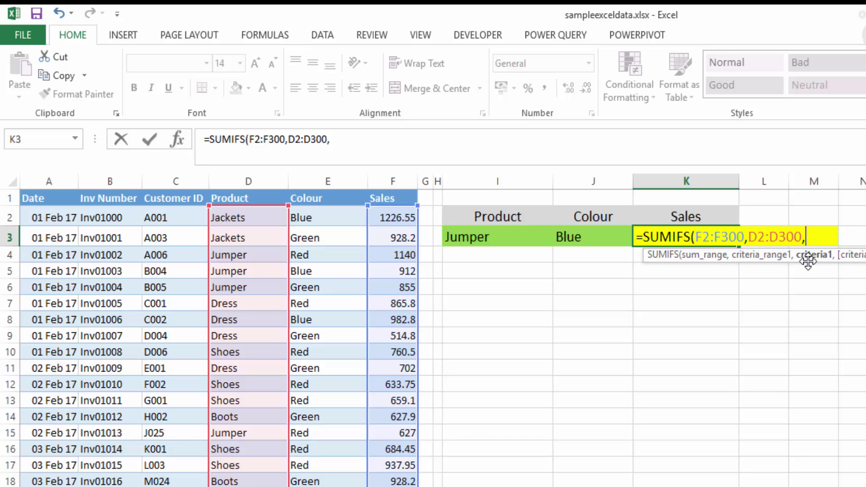
left_click(490, 239)
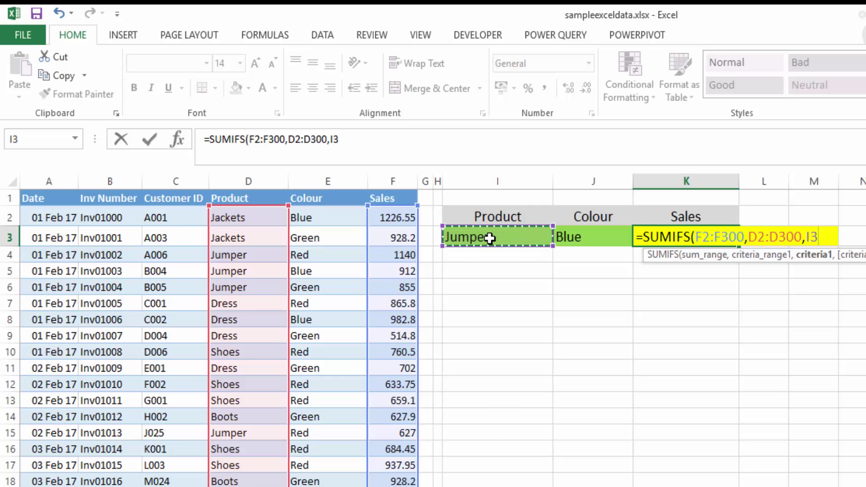
type(",")
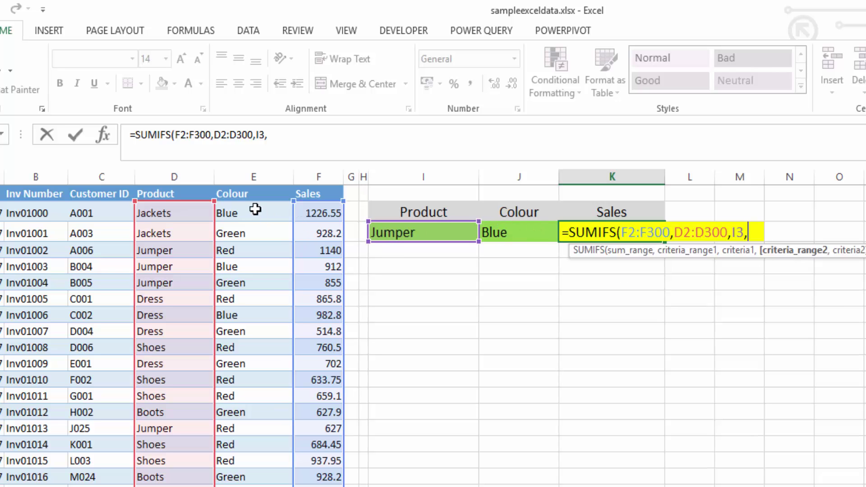
- Add the Colour column E2:E300 as the second criteria range, matched against J3
left_click(255, 209)
key("ctrl+shift+Down")
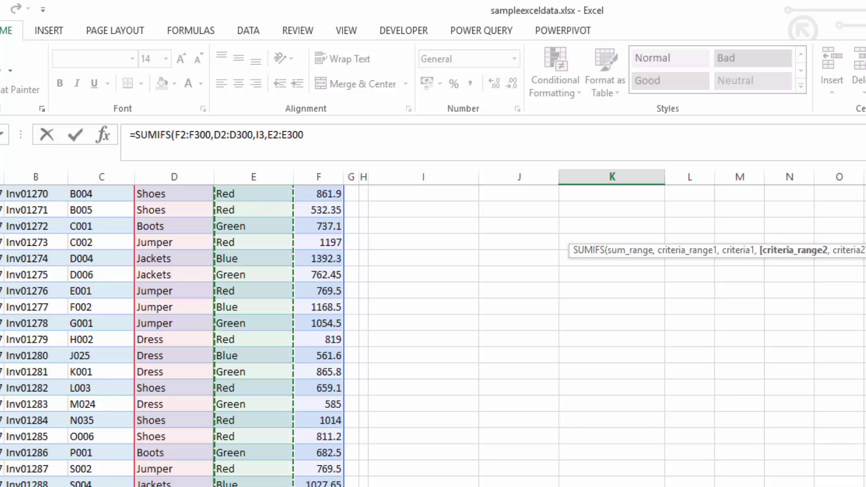
key("ctrl+BackSpace")
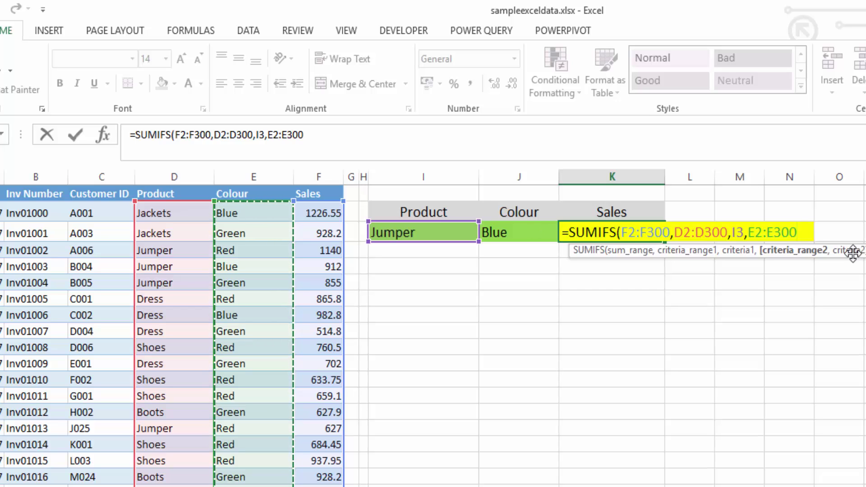
type(",")
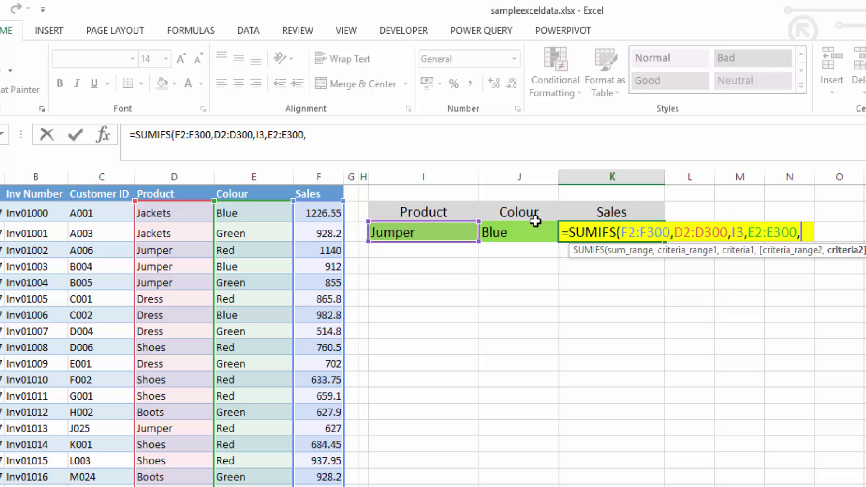
left_click(524, 231)
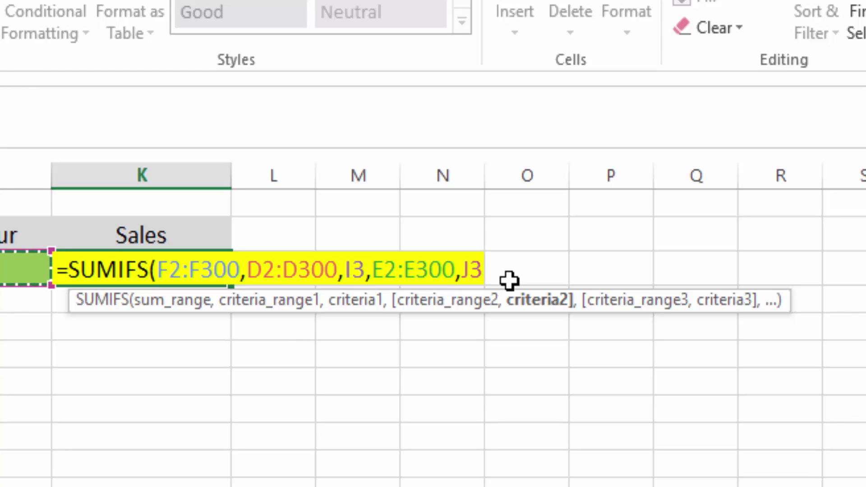
- Close and commit the SUMIFS formula in K3, then review it alongside I3 and J3
type(")")
key("Return")
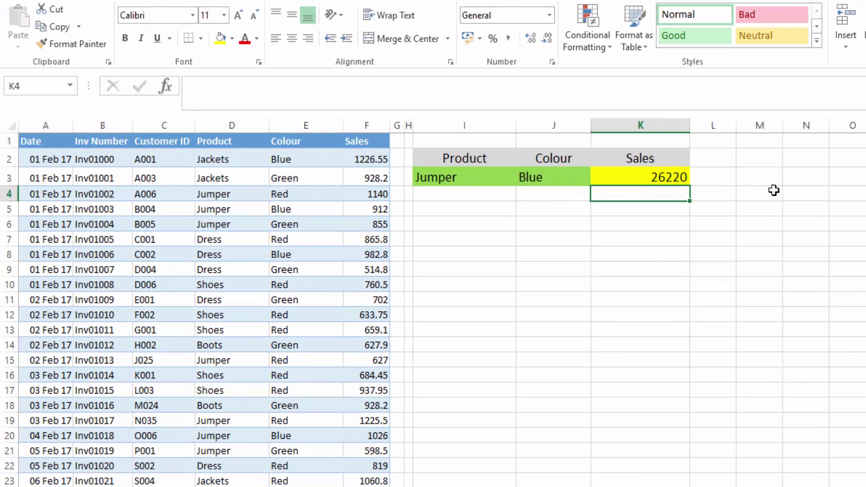
left_click(631, 174)
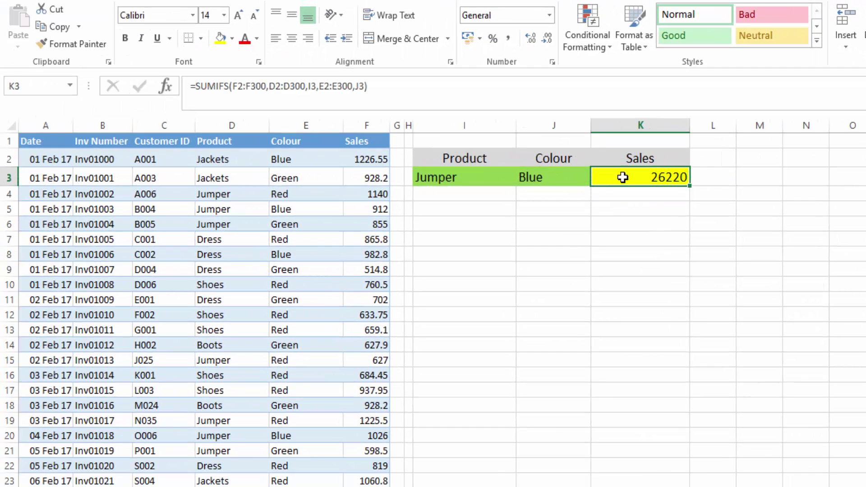
left_click(466, 177)
left_click(554, 179)
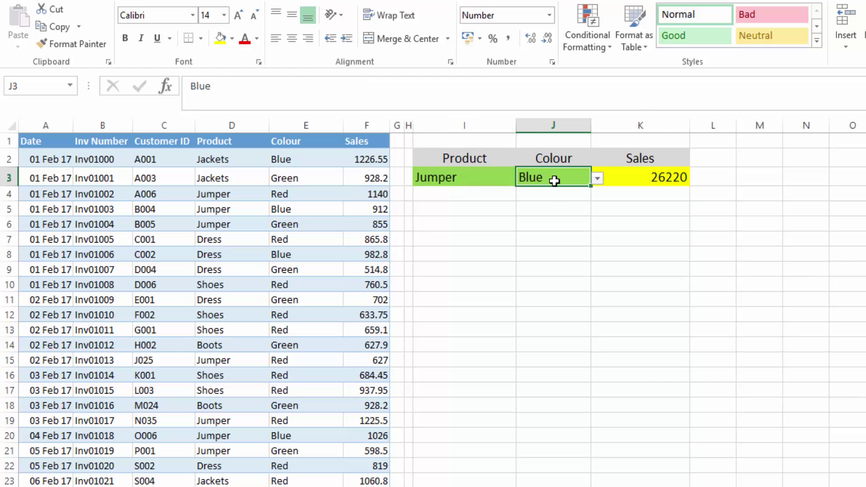
- Test the total by choosing Dress as the product and Red as the colour
left_click(445, 177)
left_click(523, 179)
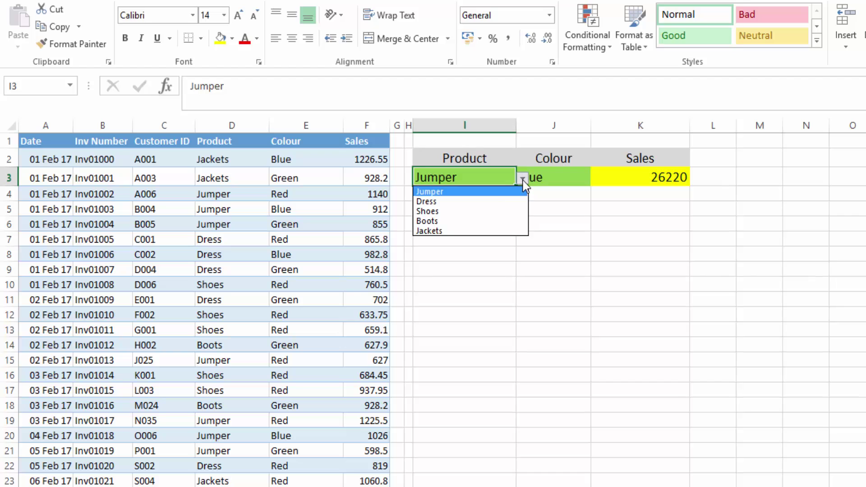
left_click(487, 199)
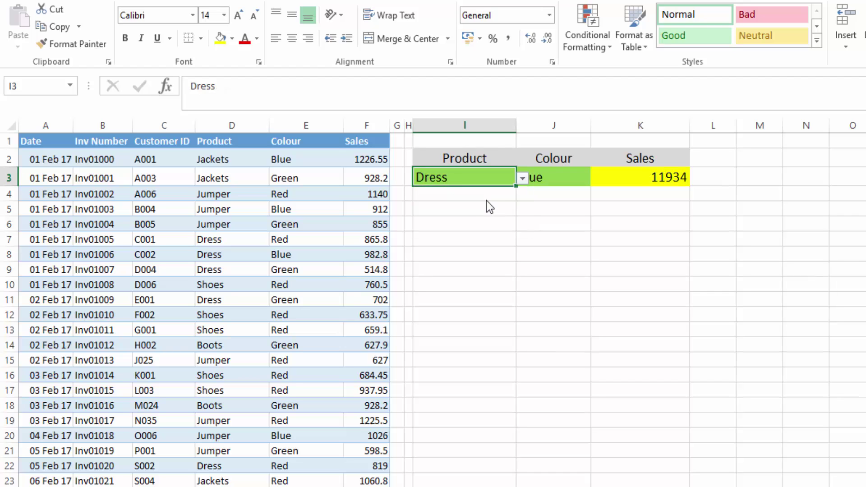
left_click_drag(463, 204, 510, 190)
left_click(556, 171)
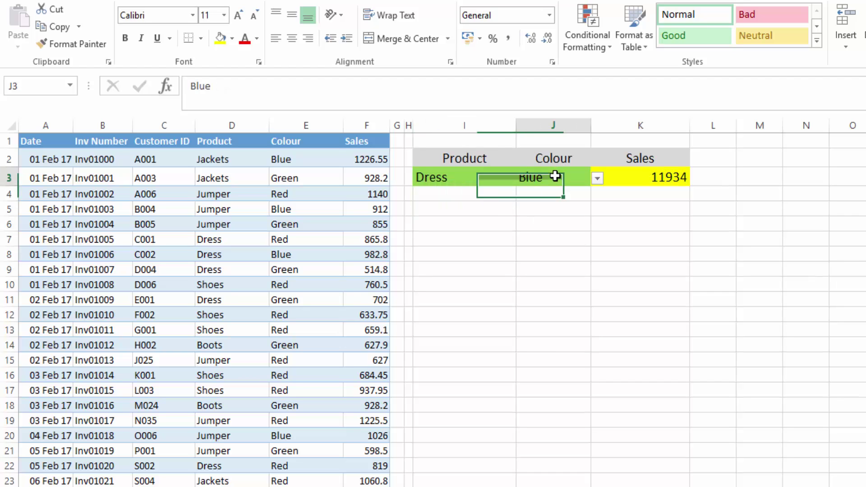
left_click(599, 179)
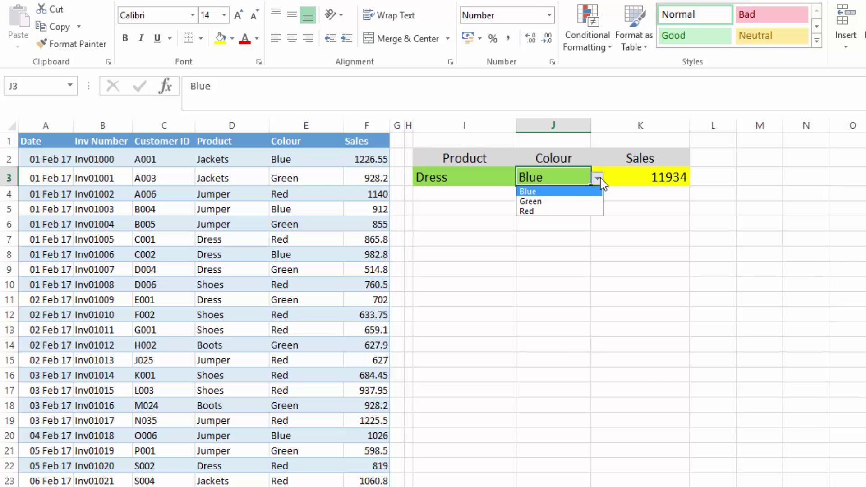
left_click(566, 210)
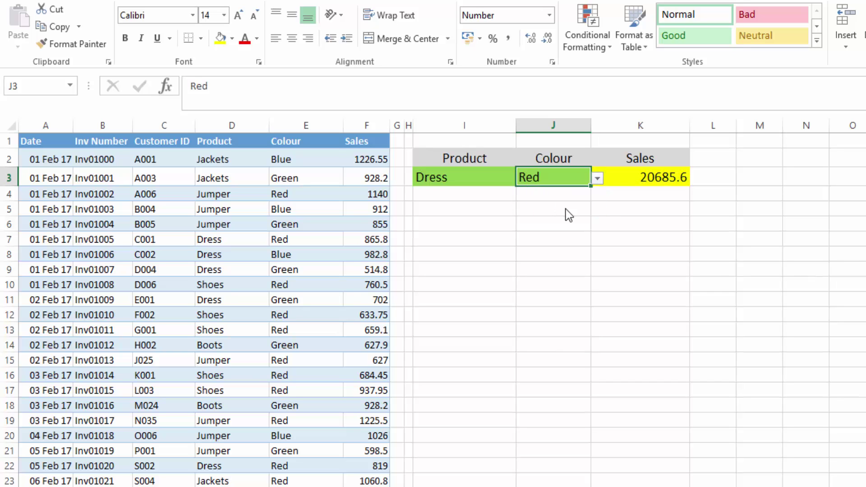
- Switch the product to Boots and try Green, then Blue, as the colour
left_click(460, 173)
left_click(522, 179)
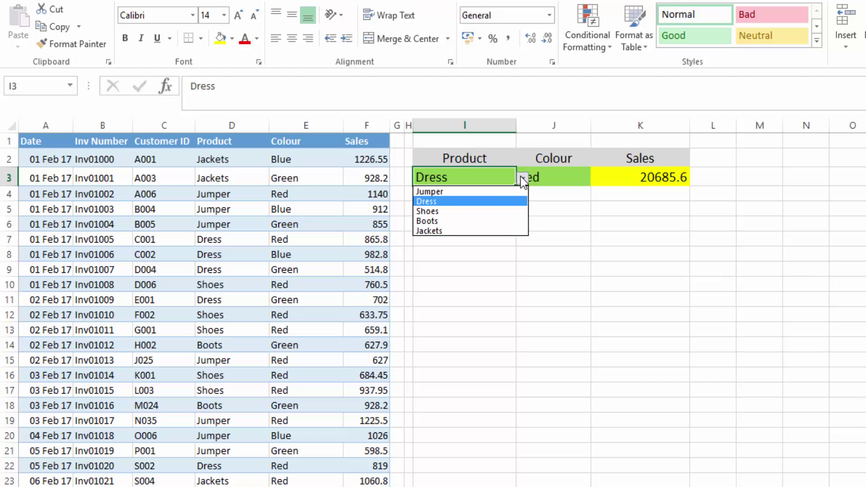
left_click(467, 220)
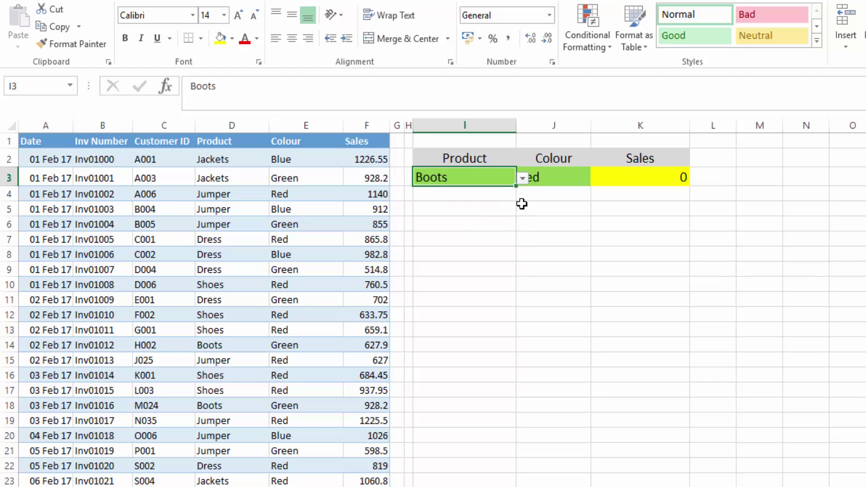
left_click(559, 183)
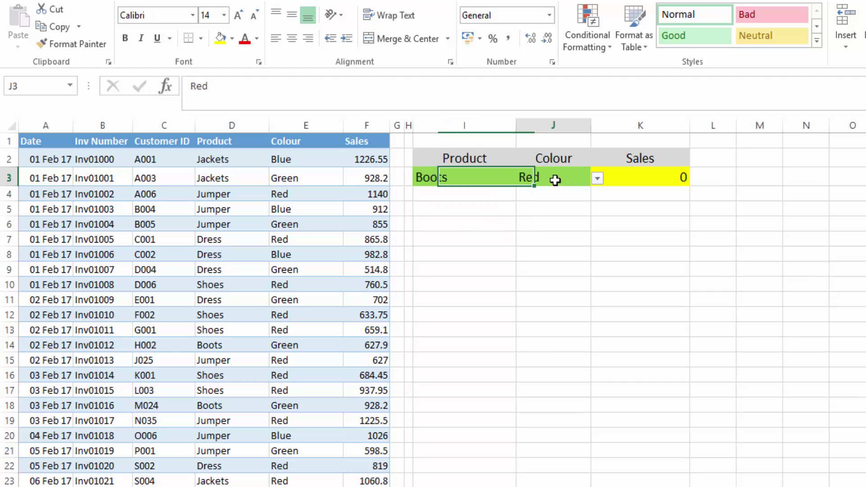
left_click(602, 180)
left_click(571, 200)
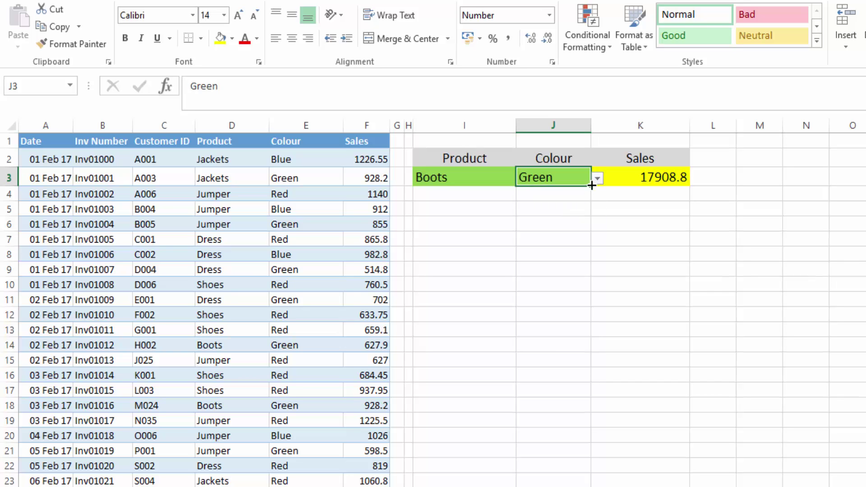
left_click(597, 179)
left_click(578, 197)
left_click(597, 181)
left_click(581, 191)
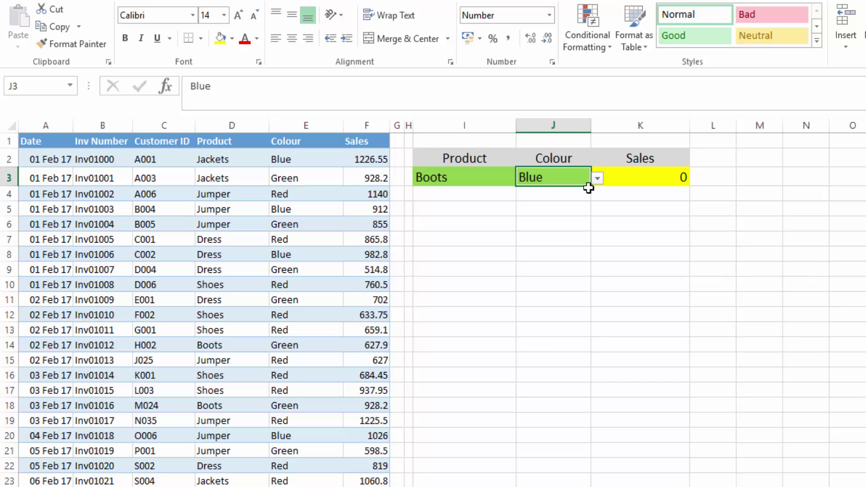
left_click(622, 178)
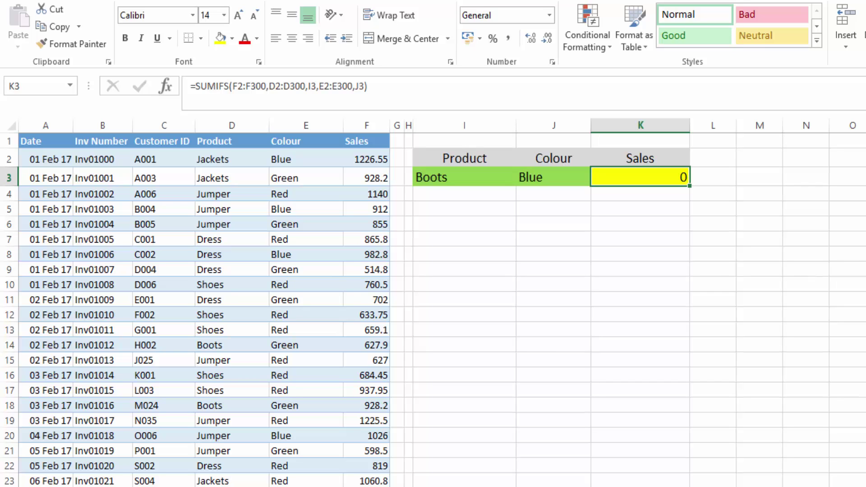
left_click(458, 169)
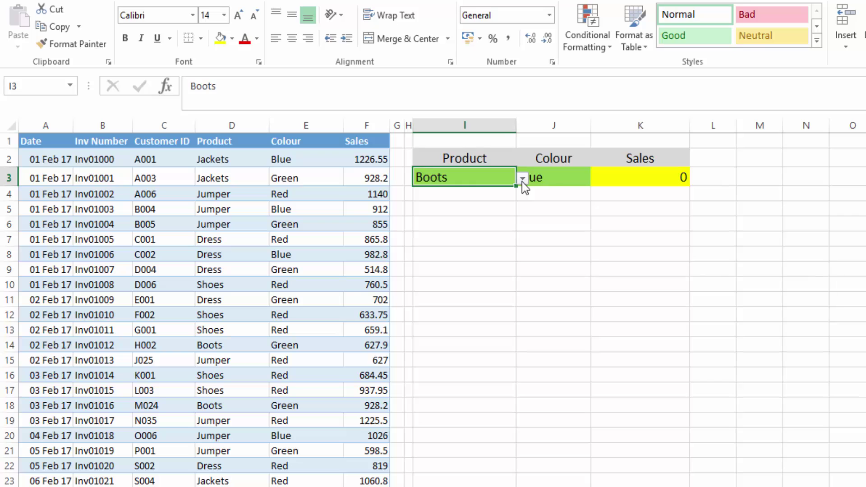
left_click(555, 179)
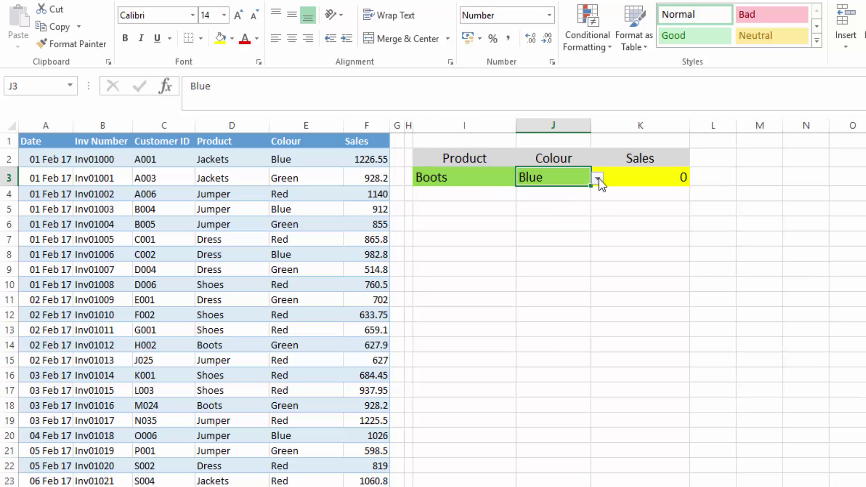